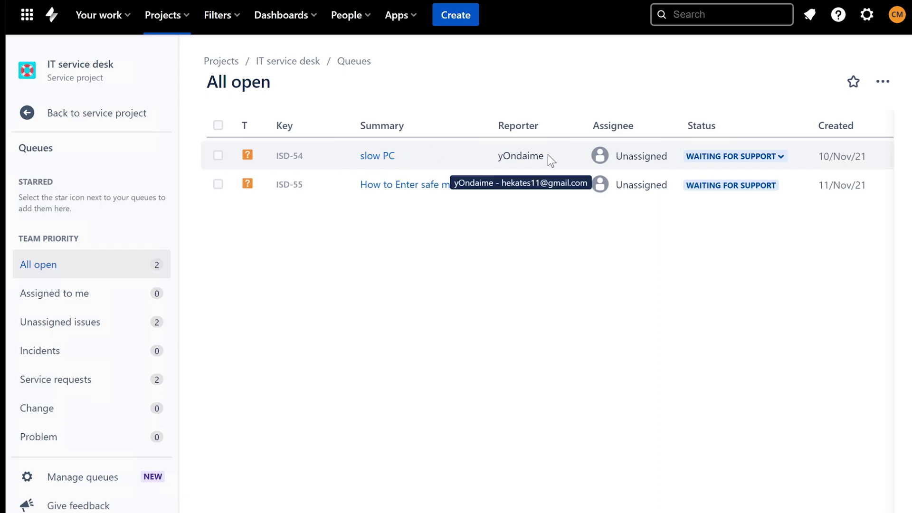
# Open ISD-54 'slow PC' from its summary link in the All open queue
pyautogui.click(365, 158)
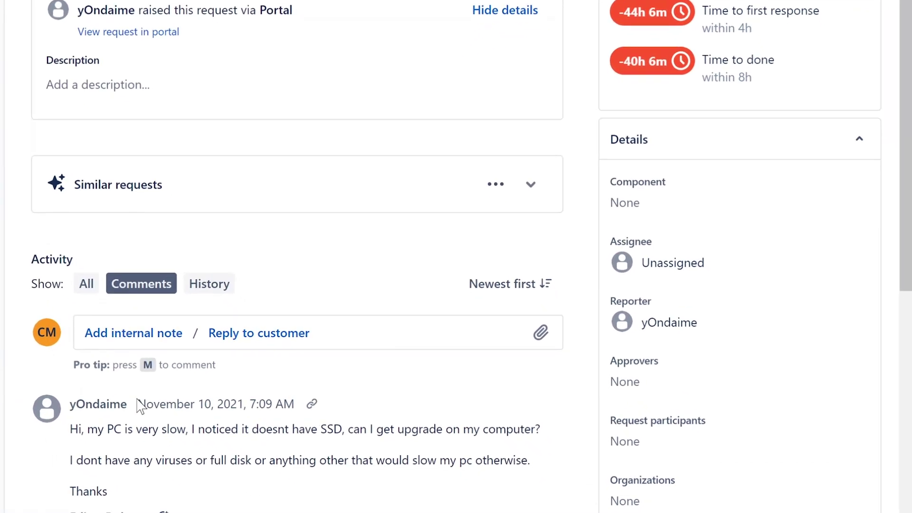
# Assign ISD-54 to yourself with the Assignee field's 'Assign to me' option
pyautogui.moveTo(90, 399)
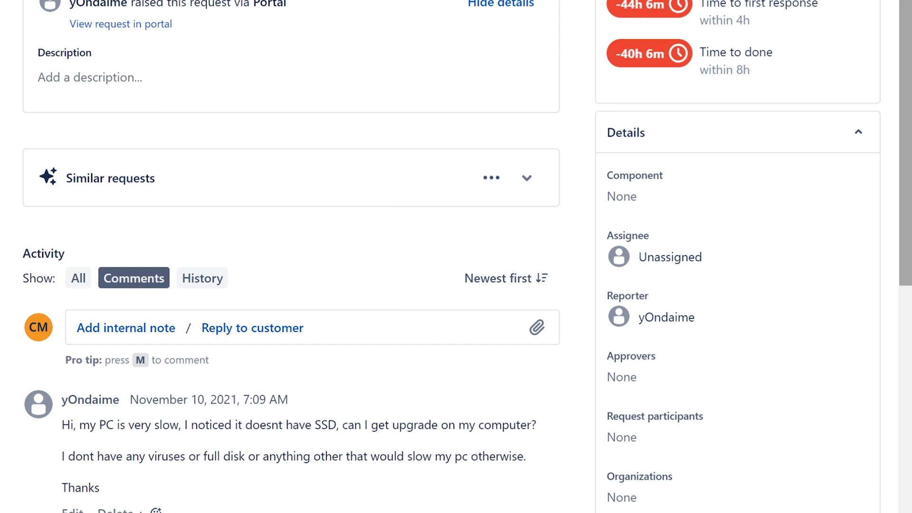
pyautogui.scroll(-2, 901, 9)
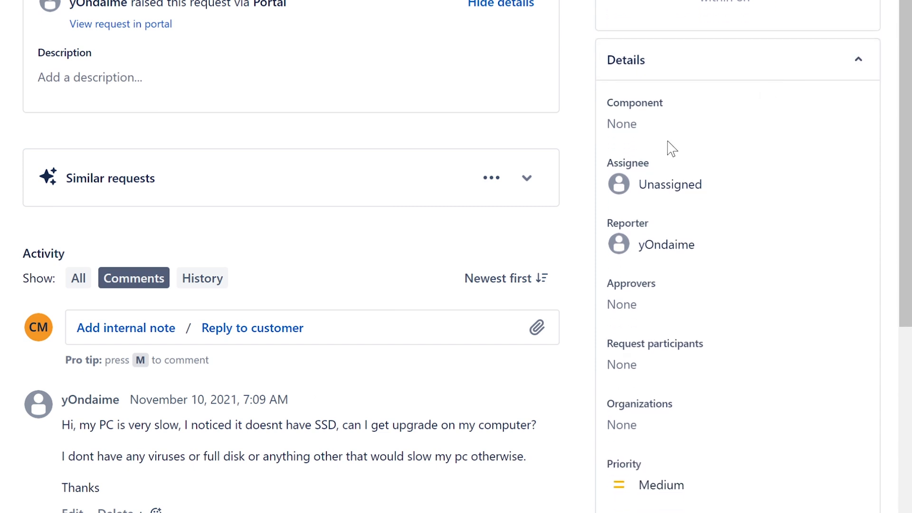
pyautogui.click(661, 194)
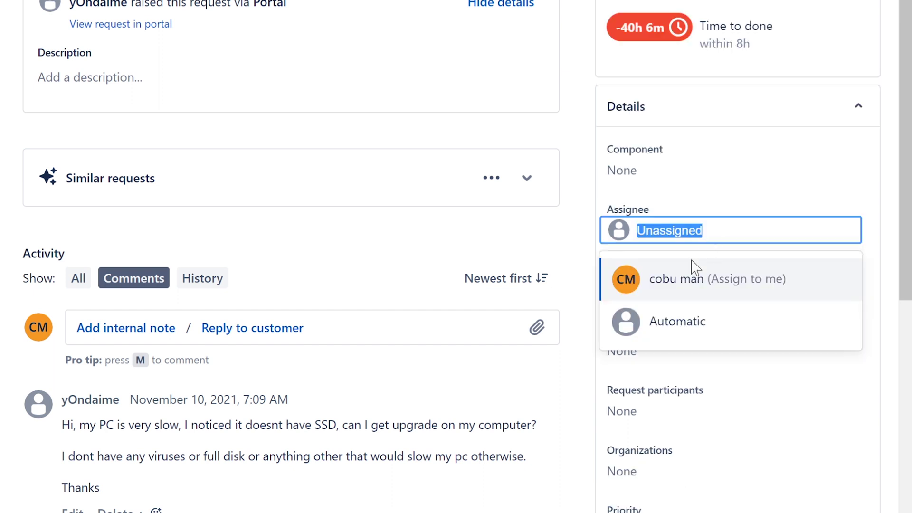
pyautogui.click(682, 276)
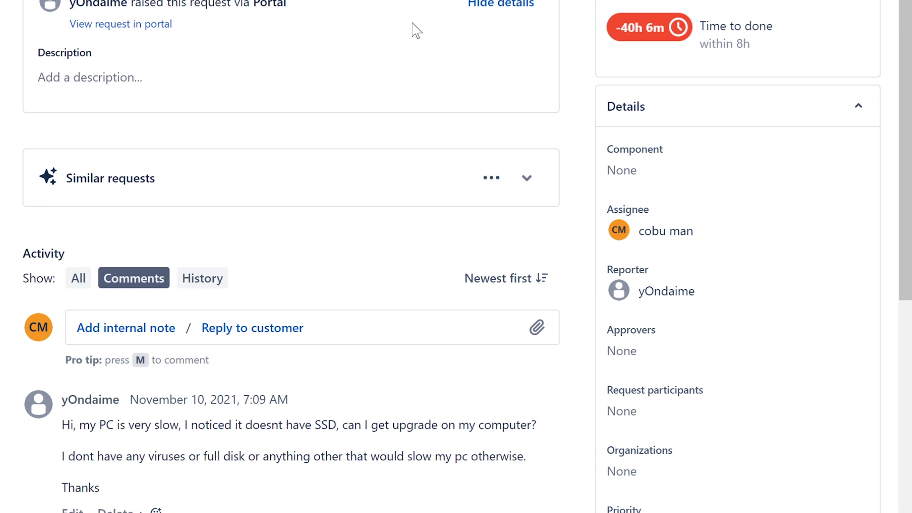
pyautogui.moveTo(788, 223)
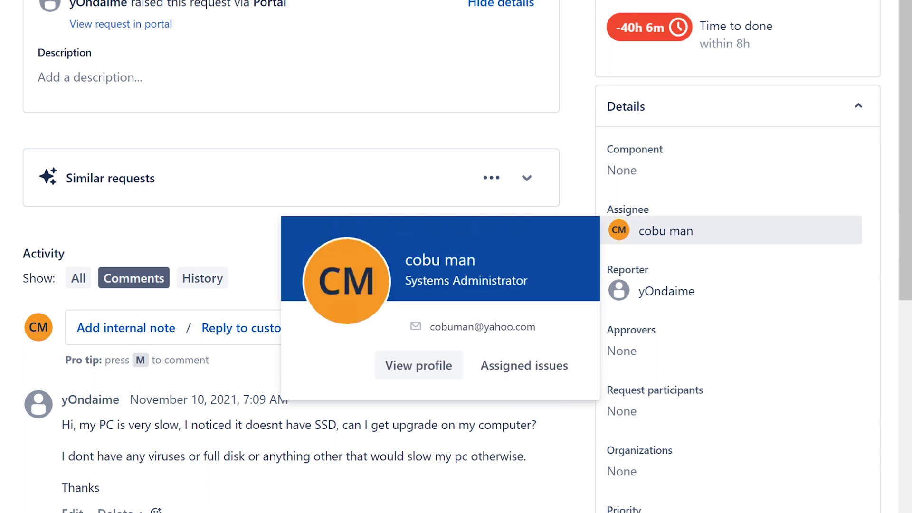
pyautogui.moveTo(906, 142); pyautogui.dragTo(901, 190)
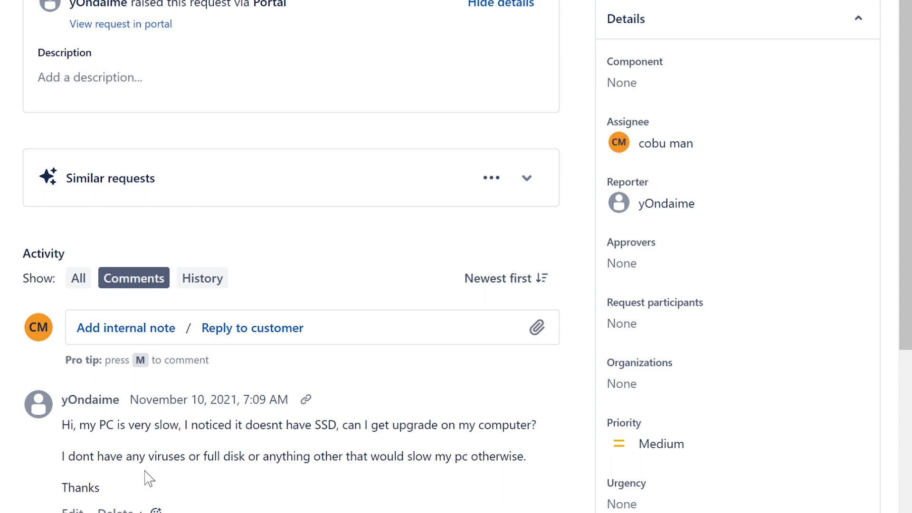
pyautogui.moveTo(61, 425); pyautogui.dragTo(174, 456)
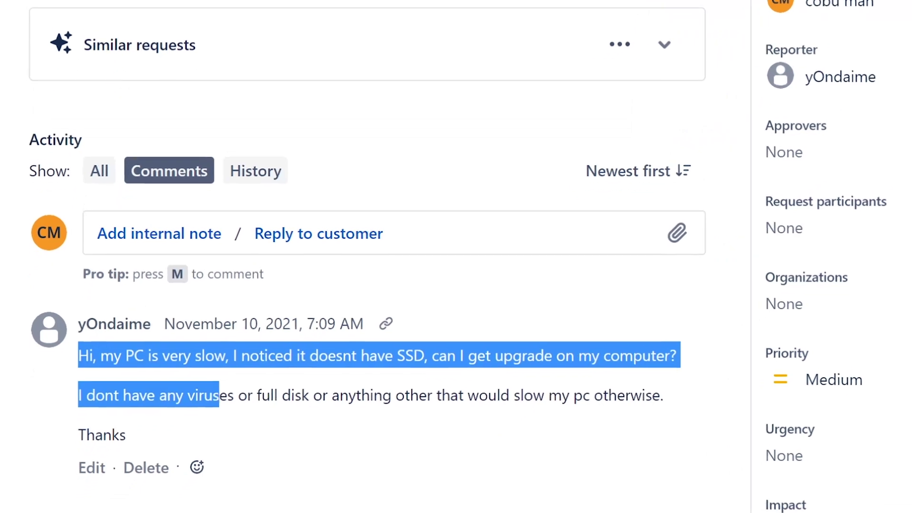
pyautogui.moveTo(219, 395); pyautogui.dragTo(387, 355)
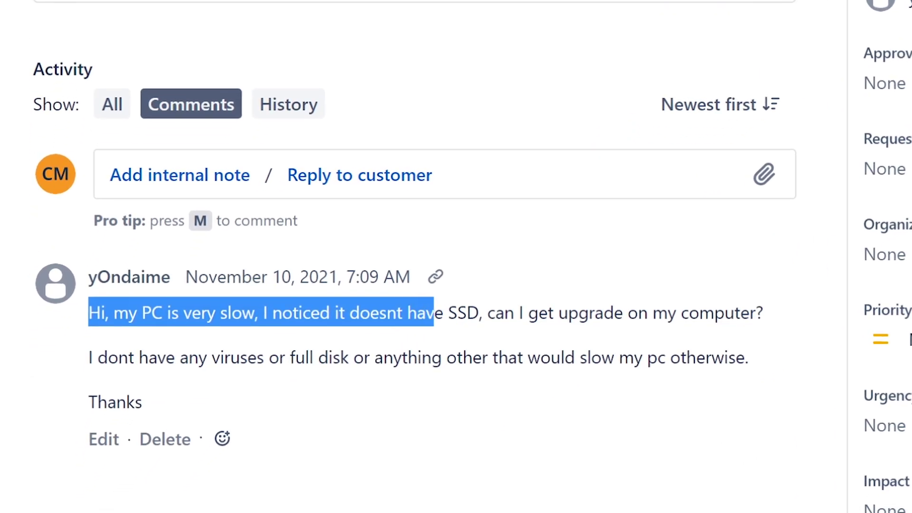
pyautogui.moveTo(433, 313); pyautogui.dragTo(772, 309)
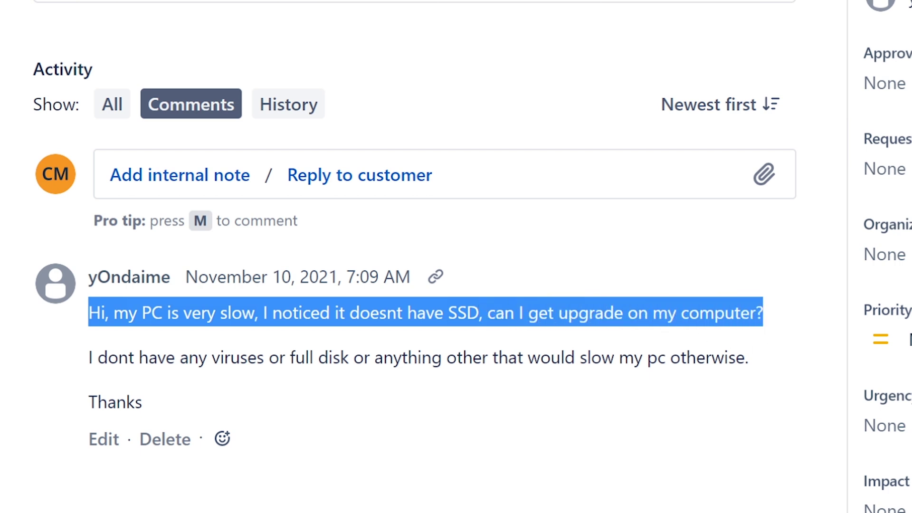
pyautogui.click(76, 359)
pyautogui.moveTo(80, 353); pyautogui.dragTo(140, 366)
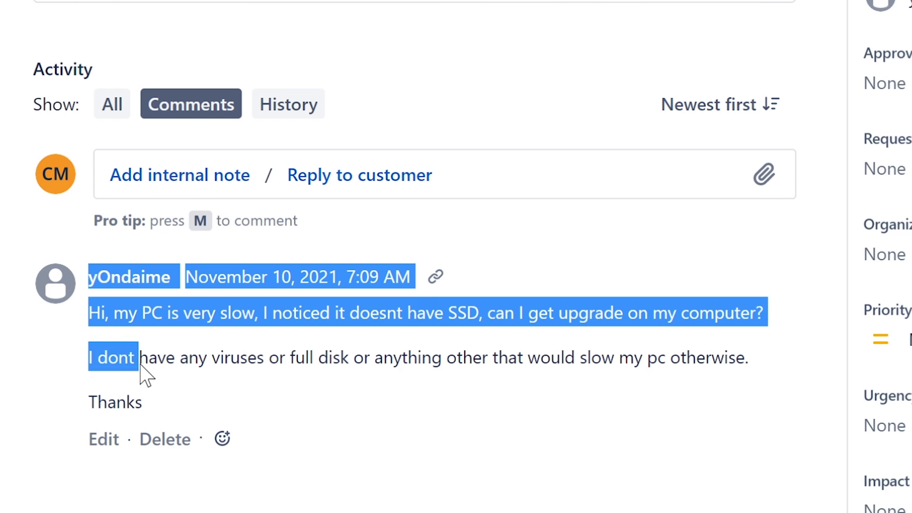
pyautogui.click(85, 366)
pyautogui.moveTo(86, 358); pyautogui.dragTo(590, 387)
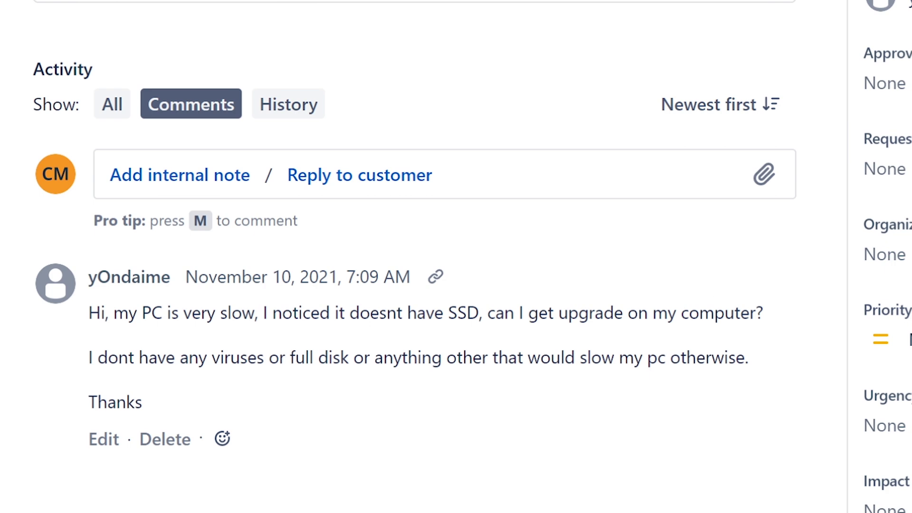
# Read the customer's comment about slowness, viruses and full disk, then open File Explorer with Win+E
pyautogui.scroll(-3, 887, 256)
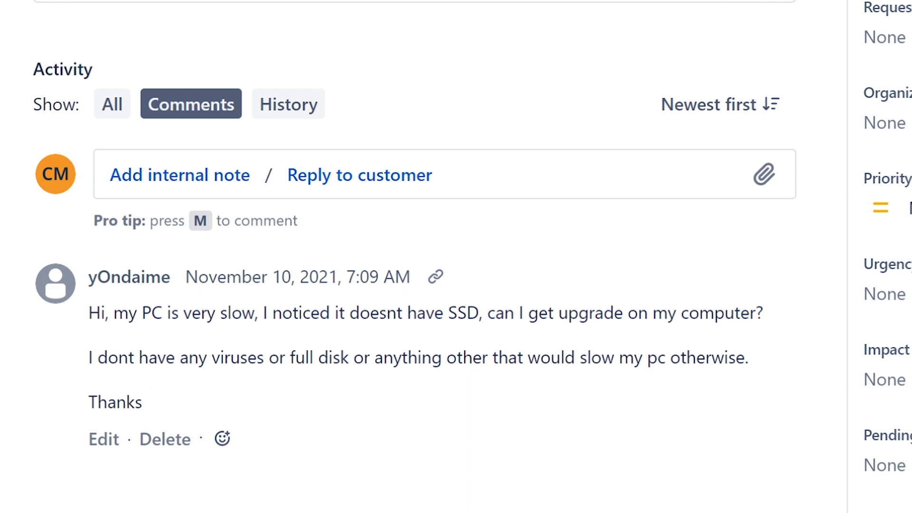
pyautogui.moveTo(179, 357); pyautogui.dragTo(642, 357)
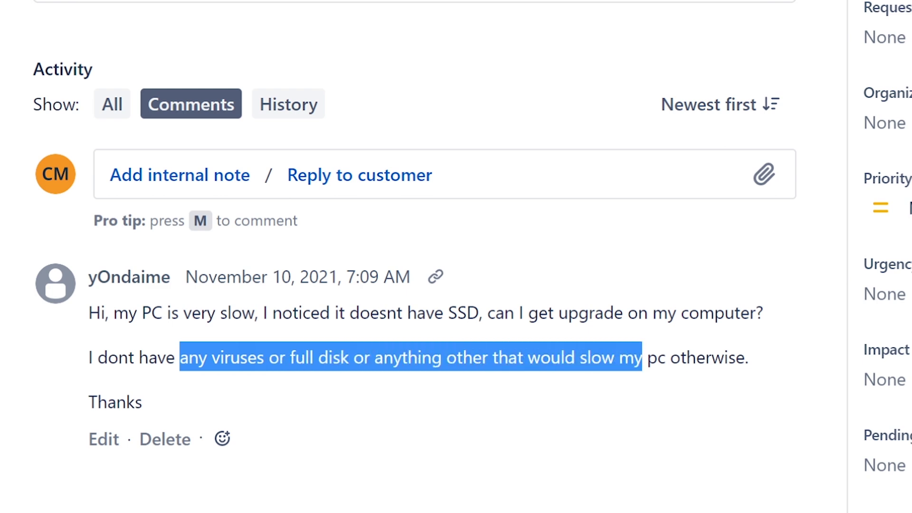
pyautogui.moveTo(88, 312); pyautogui.dragTo(254, 312)
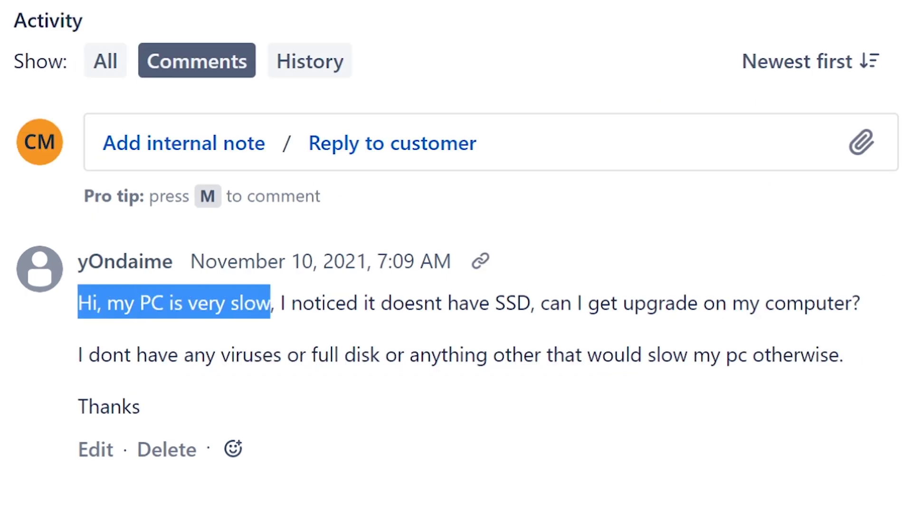
pyautogui.moveTo(270, 303); pyautogui.dragTo(346, 303)
pyautogui.click(346, 303)
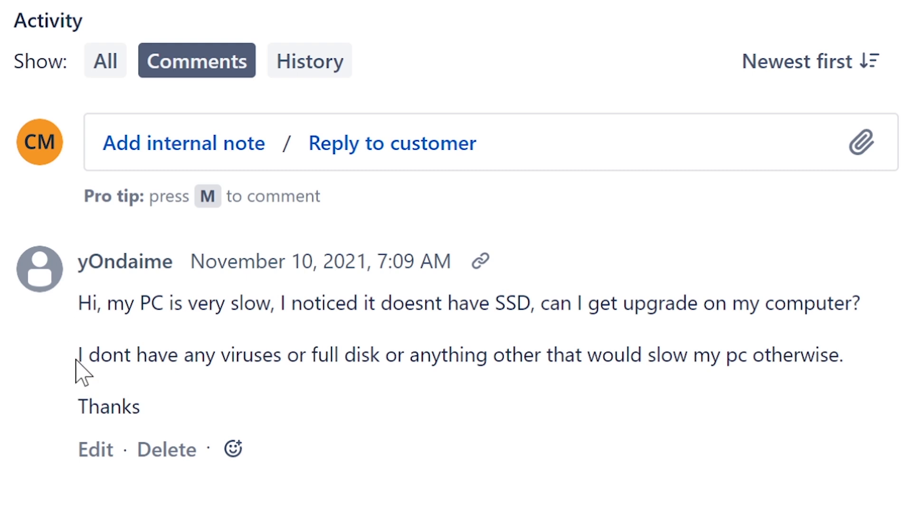
pyautogui.moveTo(76, 361); pyautogui.dragTo(806, 355)
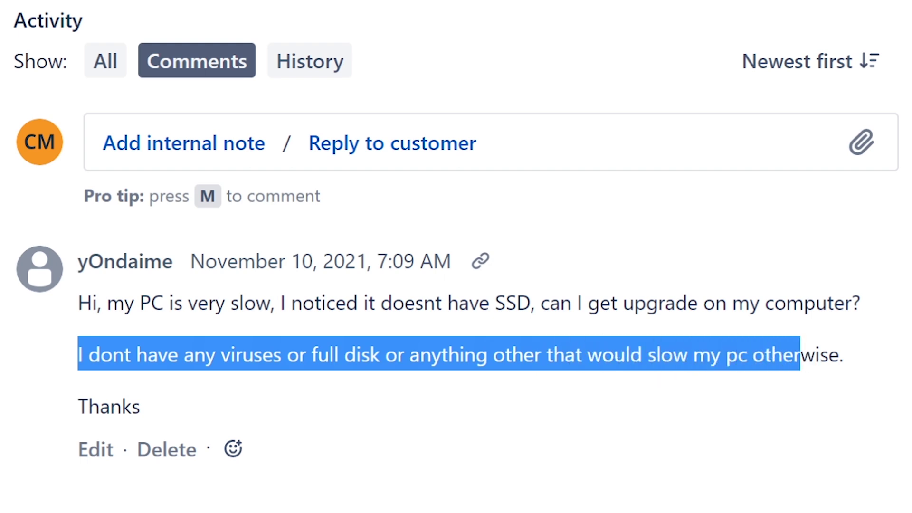
pyautogui.click(812, 359)
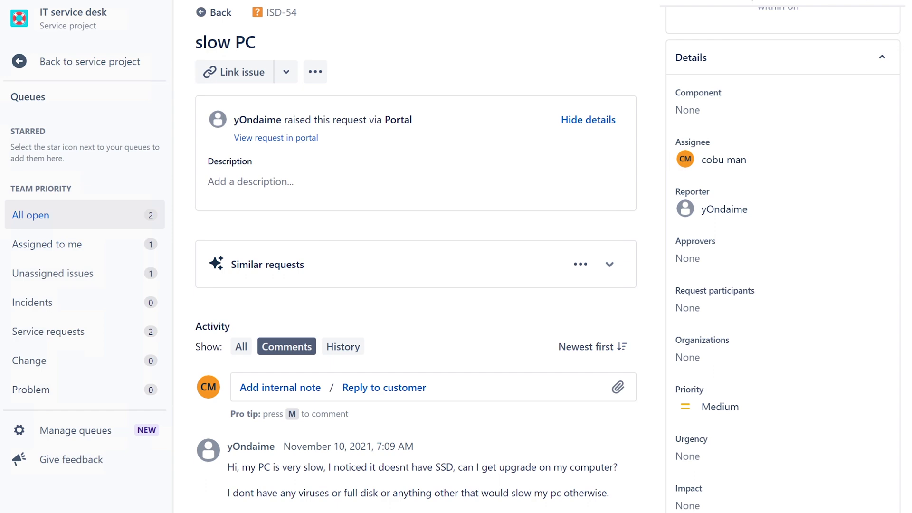
pyautogui.press('super+e')
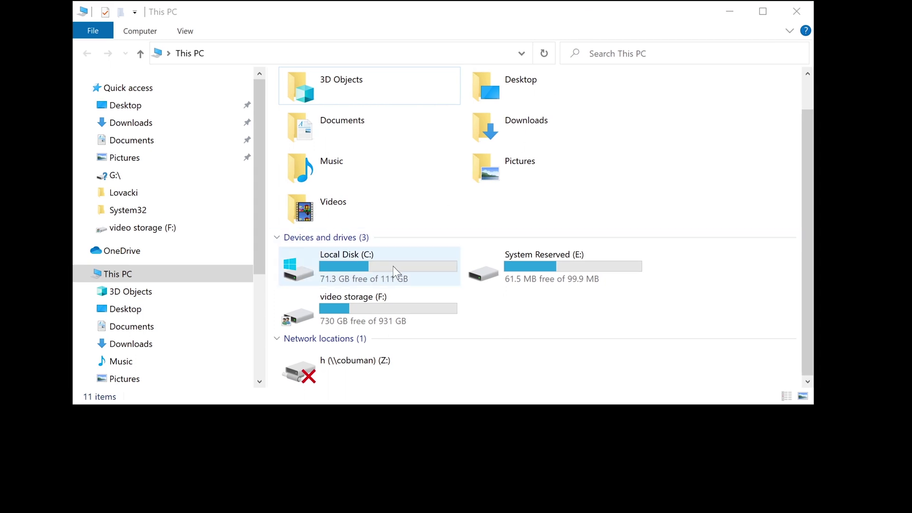
# Select Local Disk (C:) in This PC and check it has 71.3 GB free of 111 GB
pyautogui.click(387, 269)
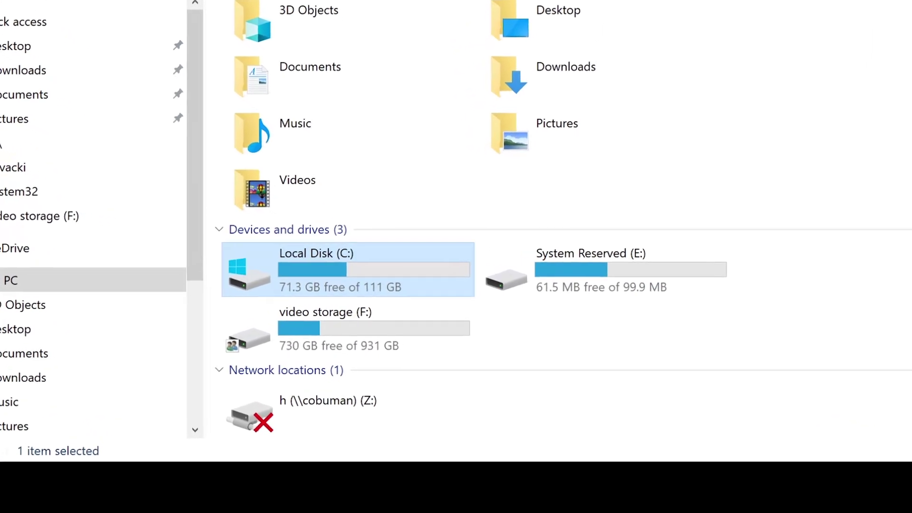
pyautogui.moveTo(379, 274)
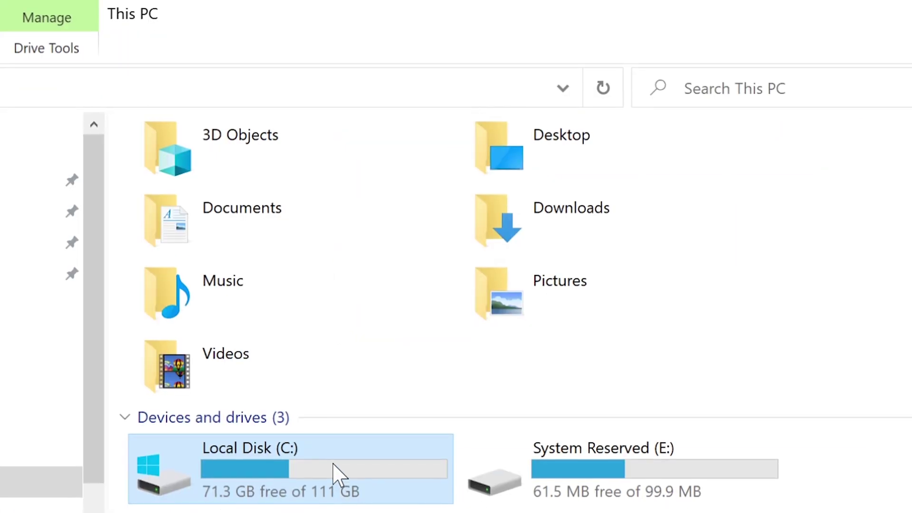
pyautogui.moveTo(334, 468)
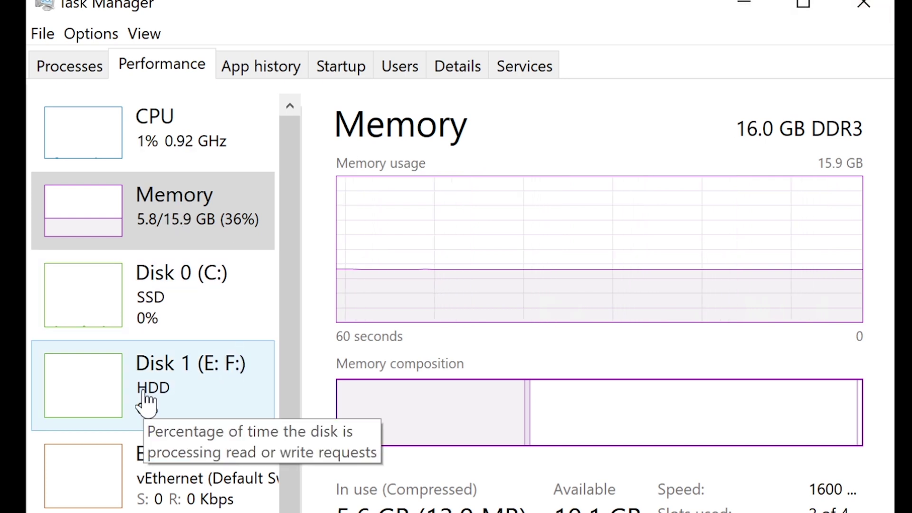
# Show Disk 1 (E: F:) activity in Task Manager, then select the E: and C: drives in This PC
pyautogui.click(176, 384)
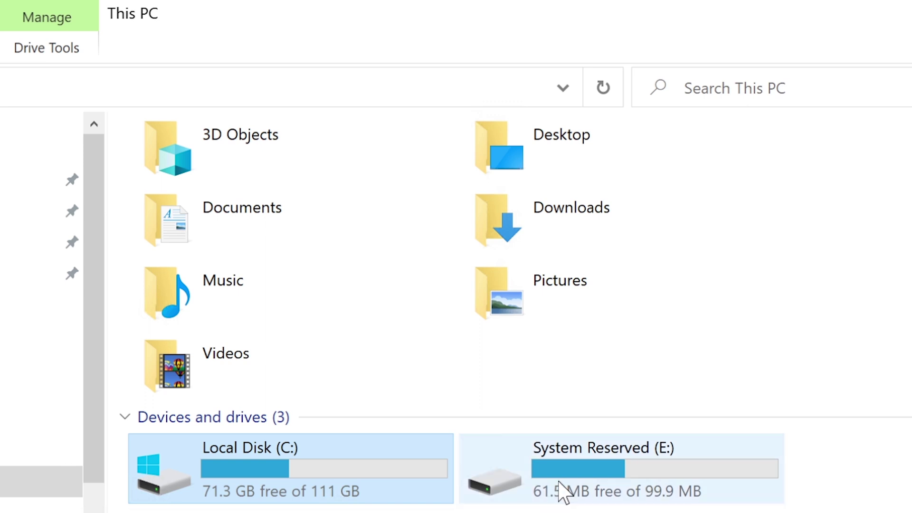
pyautogui.click(563, 492)
pyautogui.press('Down')
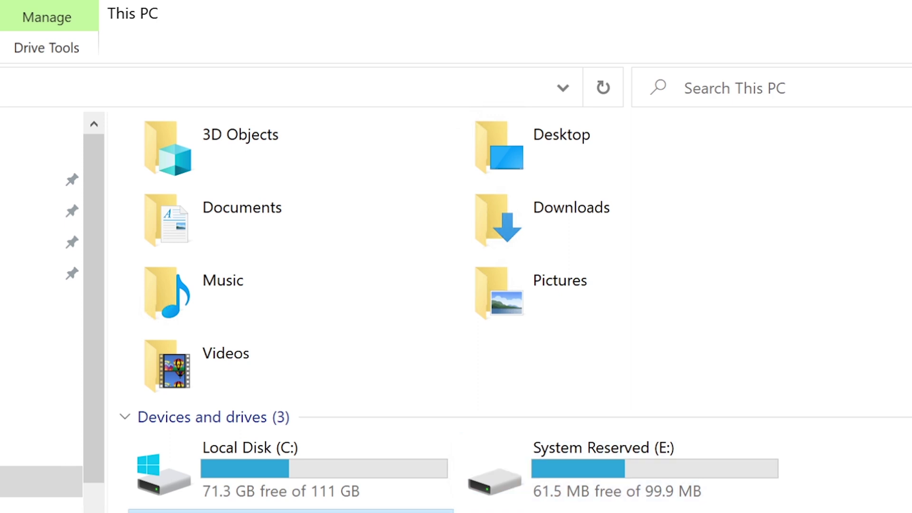
pyautogui.click(587, 487)
pyautogui.click(273, 482)
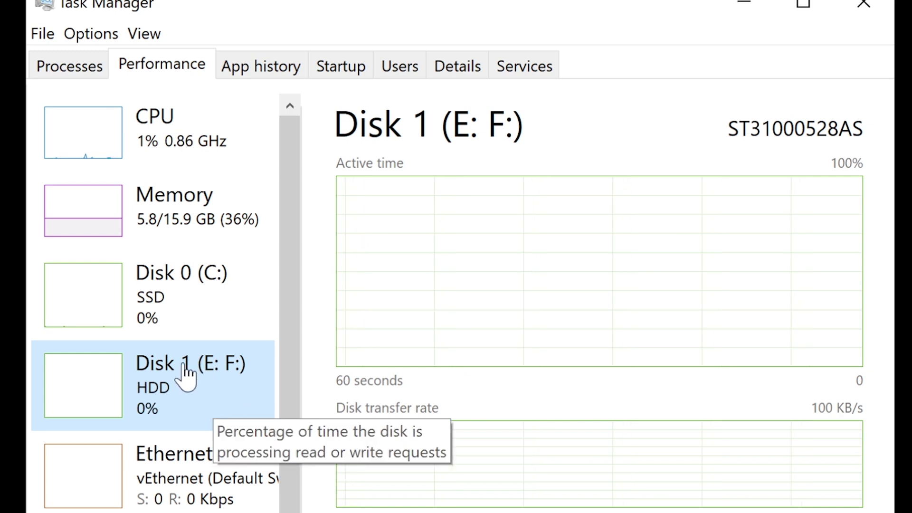
# View Disk 0 (C:) in Task Manager, confirming a Samsung SSD 840 EVO 120GB
pyautogui.click(174, 298)
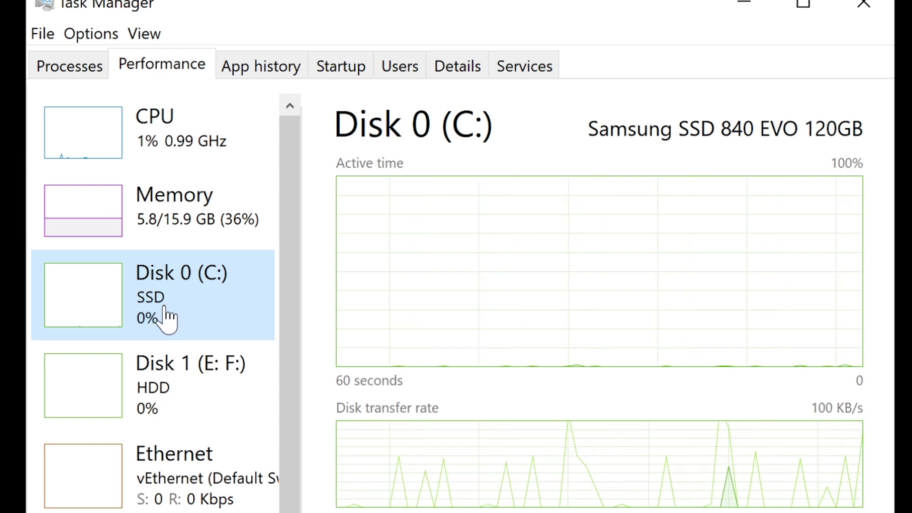
pyautogui.click(198, 225)
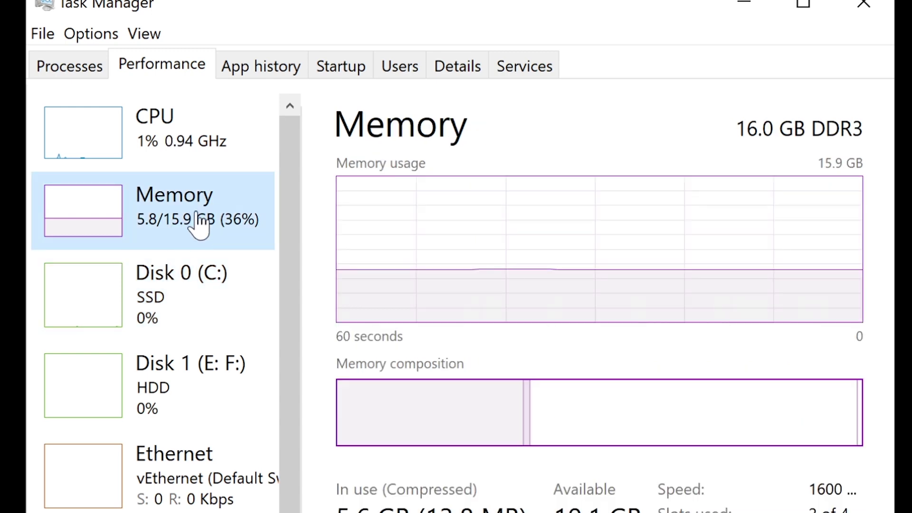
pyautogui.click(168, 308)
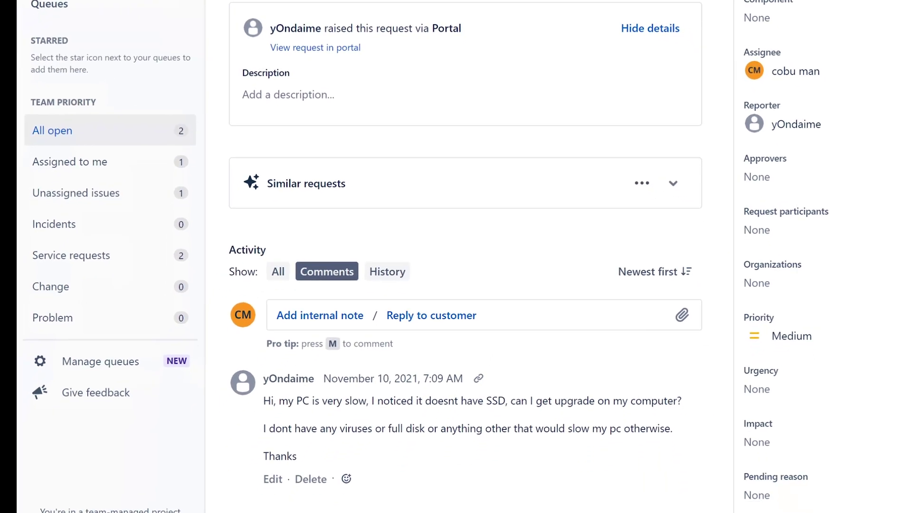
# Highlight the customer's remark about lacking an SSD in the ISD-54 comment
pyautogui.moveTo(367, 400); pyautogui.dragTo(657, 400)
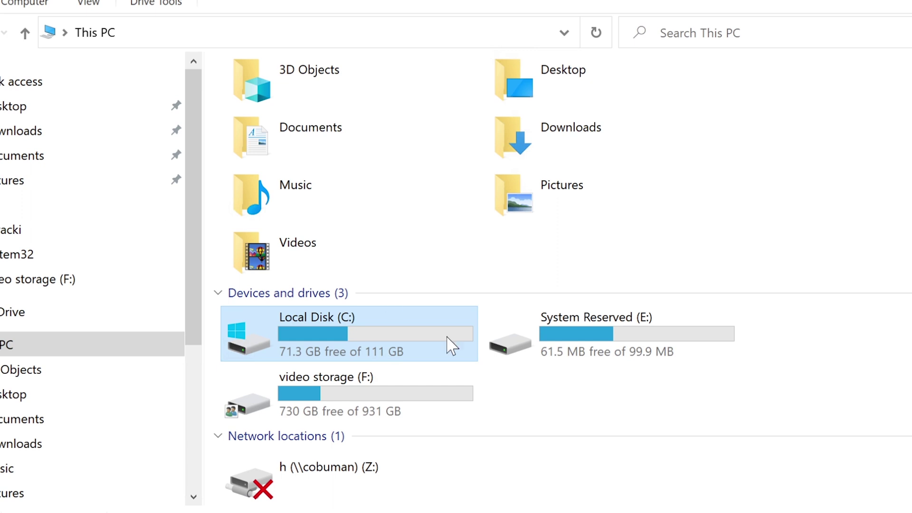
# Browse from Local Disk (C:) into Users and open the user's profile folder
pyautogui.doubleClick(397, 359)
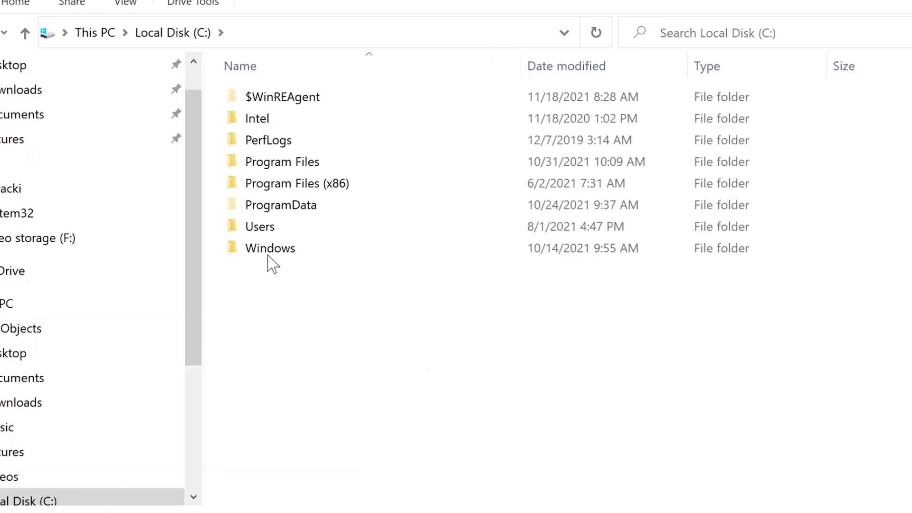
pyautogui.doubleClick(262, 228)
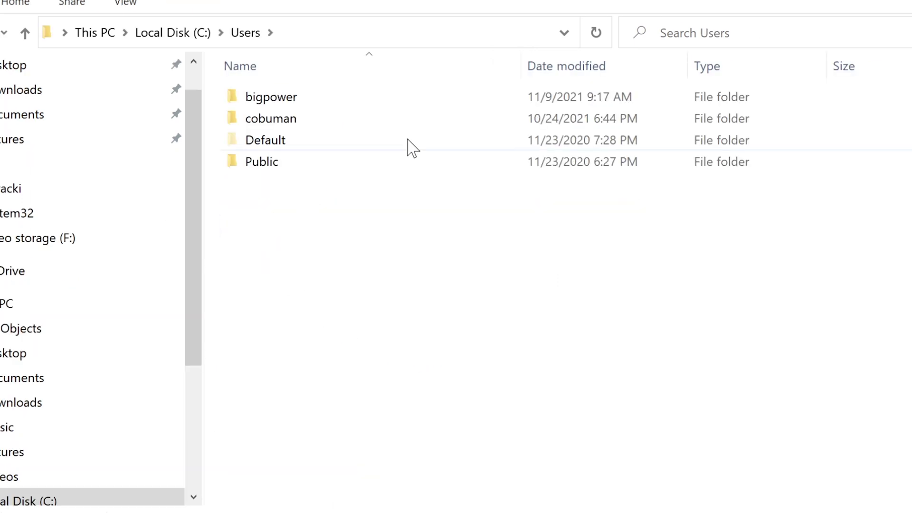
pyautogui.click(326, 127)
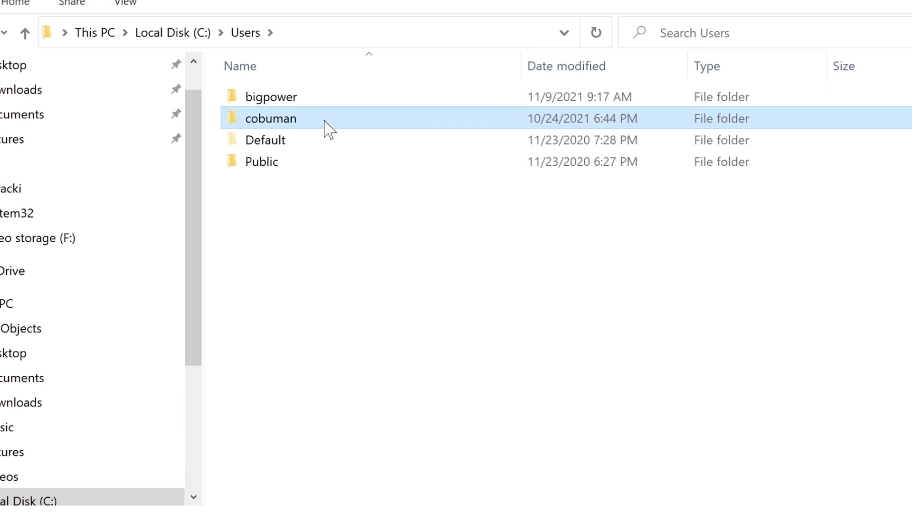
pyautogui.doubleClick(281, 122)
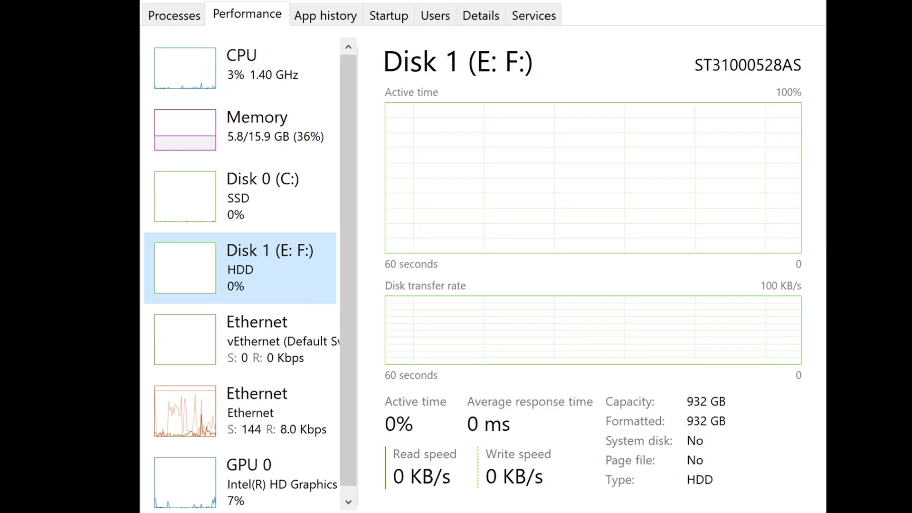
# Compare Memory and Disk 0 (C:) SSD details in Task Manager's Performance tab, ending on Disk 0
pyautogui.click(177, 19)
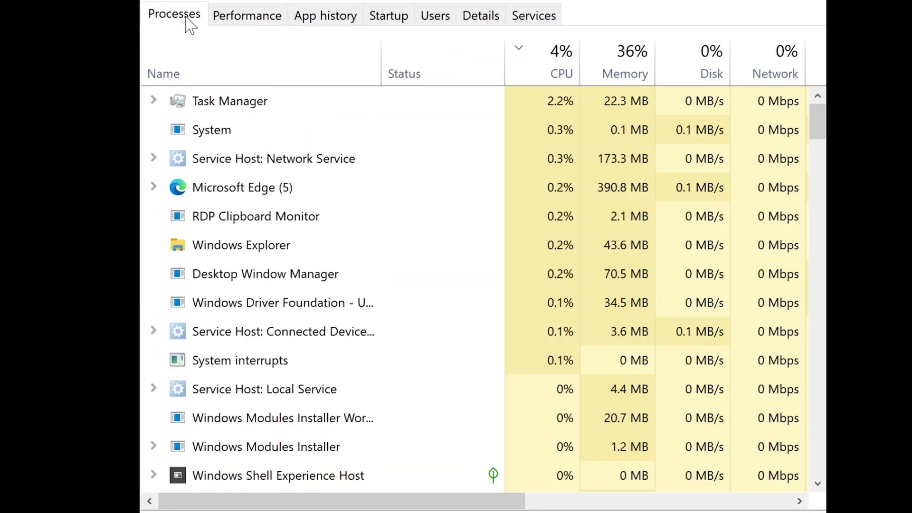
pyautogui.click(245, 19)
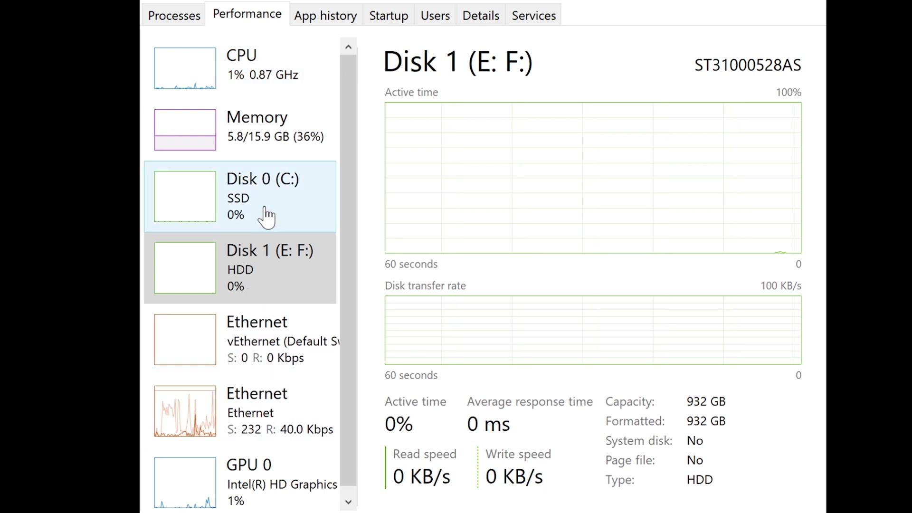
pyautogui.click(279, 133)
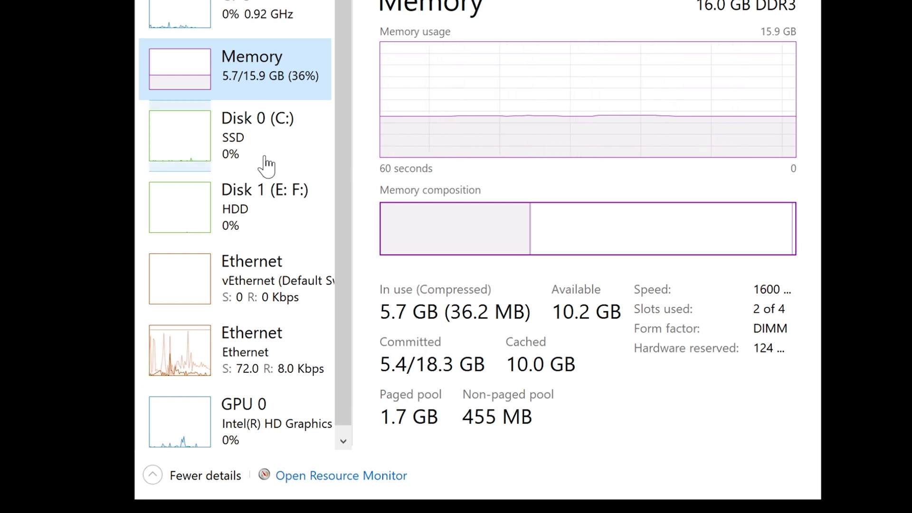
pyautogui.click(227, 134)
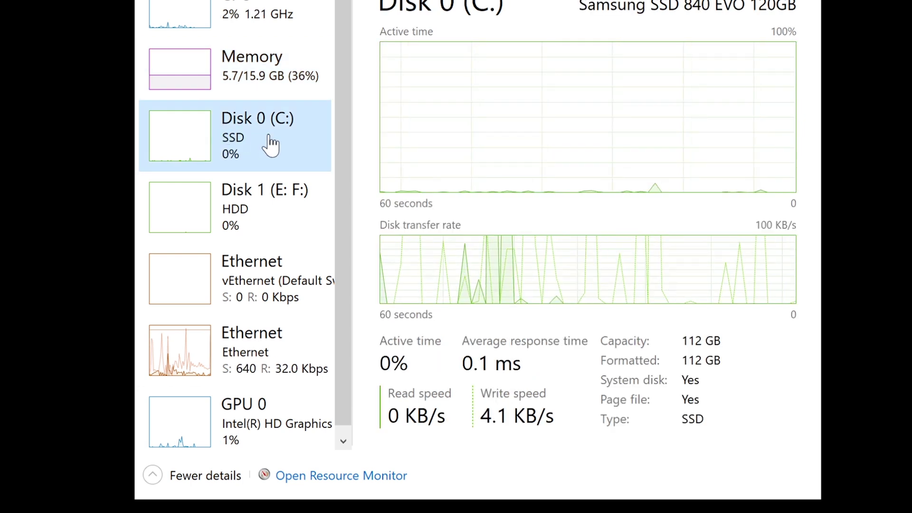
pyautogui.click(251, 71)
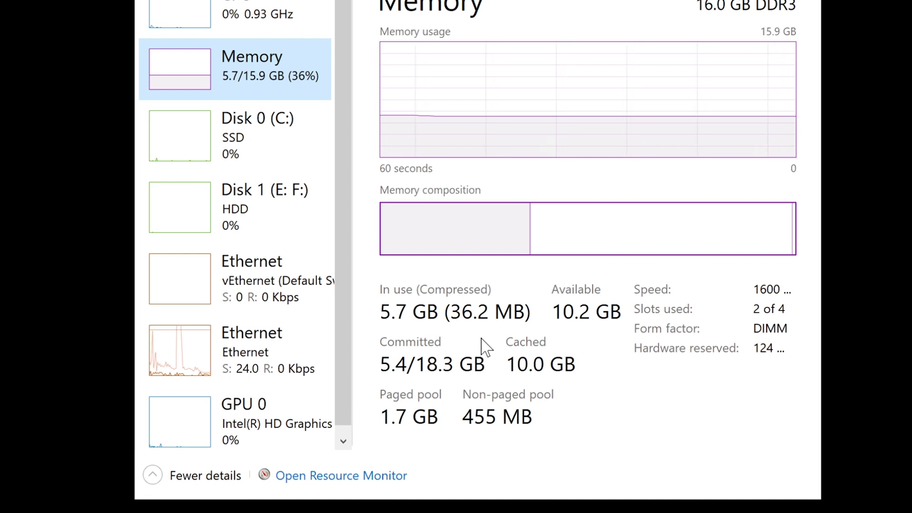
pyautogui.click(252, 135)
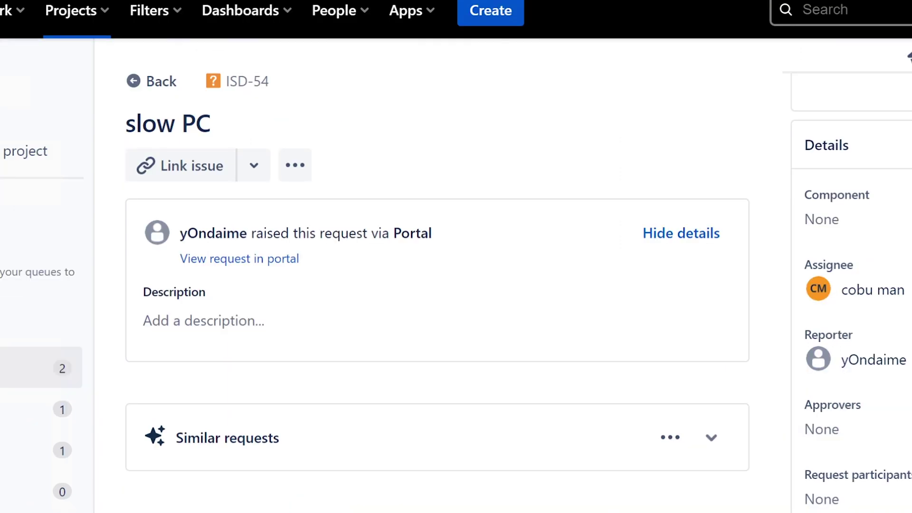
# Open Task Manager with Ctrl+Shift+Esc and review CPU, memory and Disk 0 (C:) SSD usage
pyautogui.hotkey('ctrl', 'shift', 'Escape')
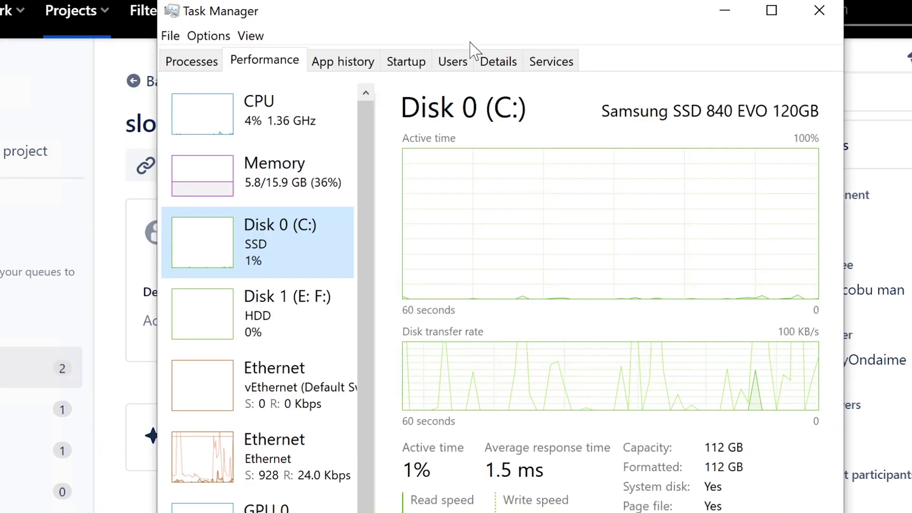
pyautogui.click(193, 61)
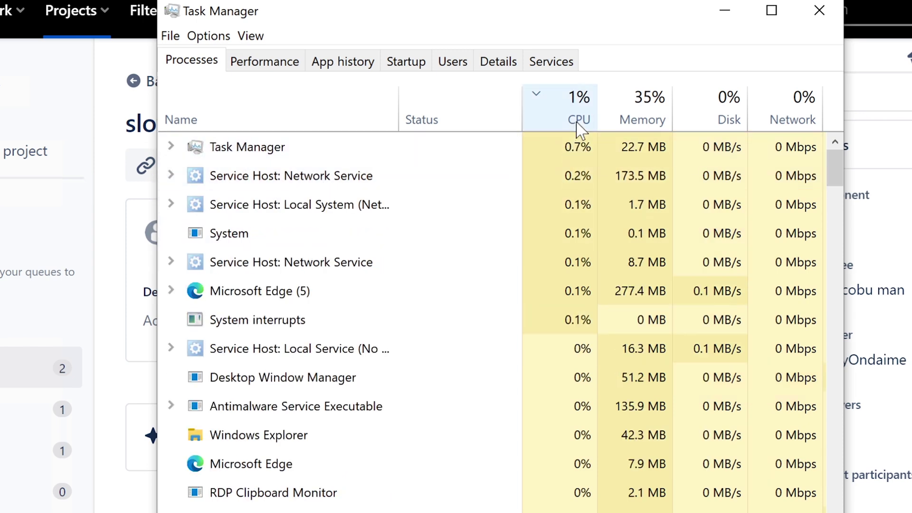
pyautogui.click(262, 63)
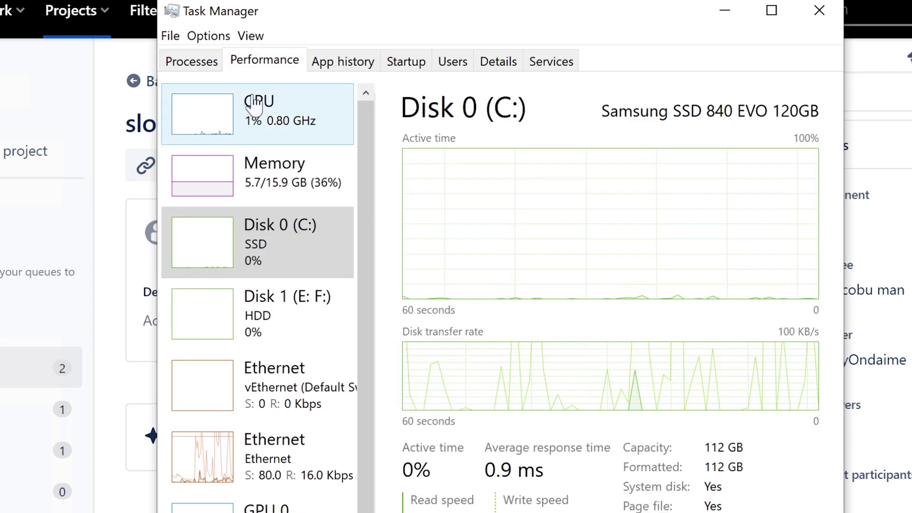
pyautogui.click(259, 121)
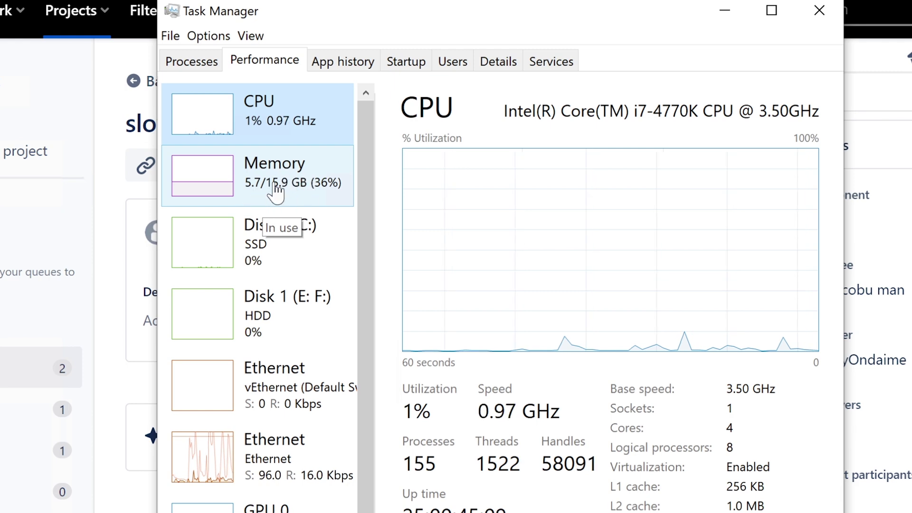
pyautogui.click(275, 192)
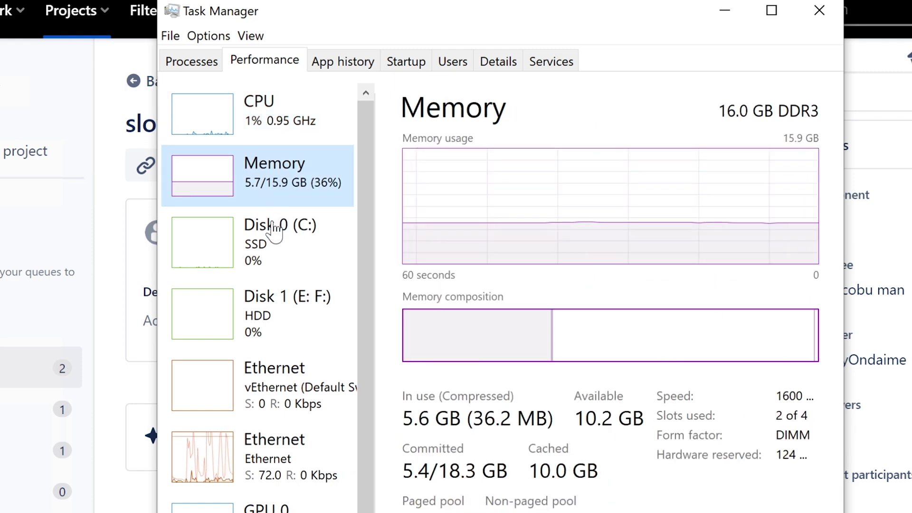
pyautogui.click(277, 238)
# Return to the running processes list, showing 3% CPU and 35% memory use
pyautogui.click(194, 62)
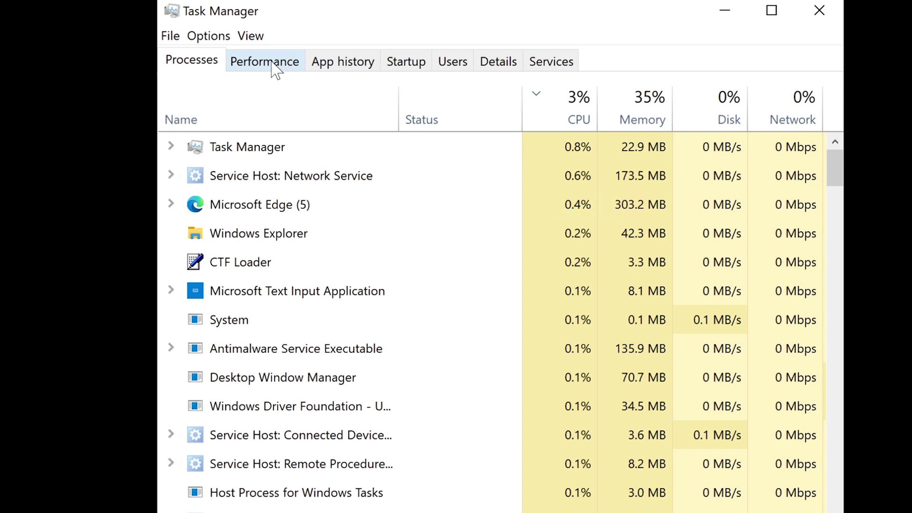
pyautogui.click(276, 66)
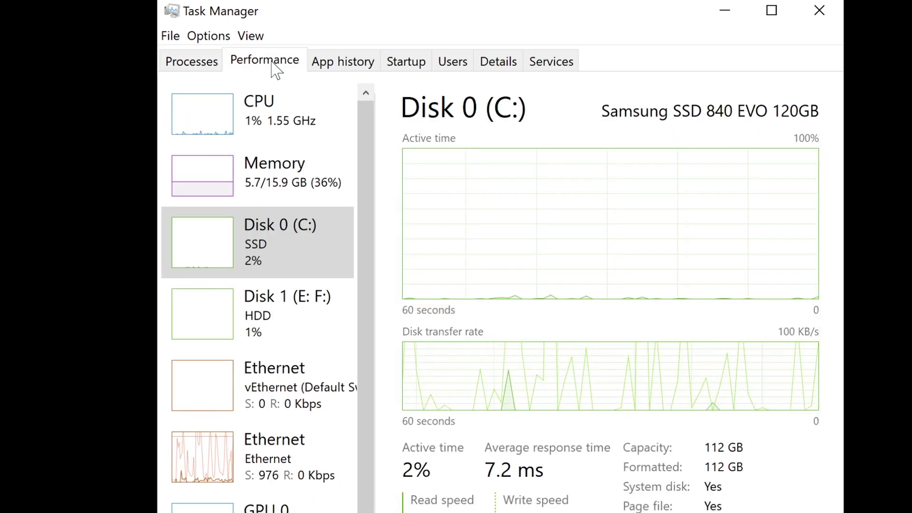
pyautogui.scroll(-1, 361, 266)
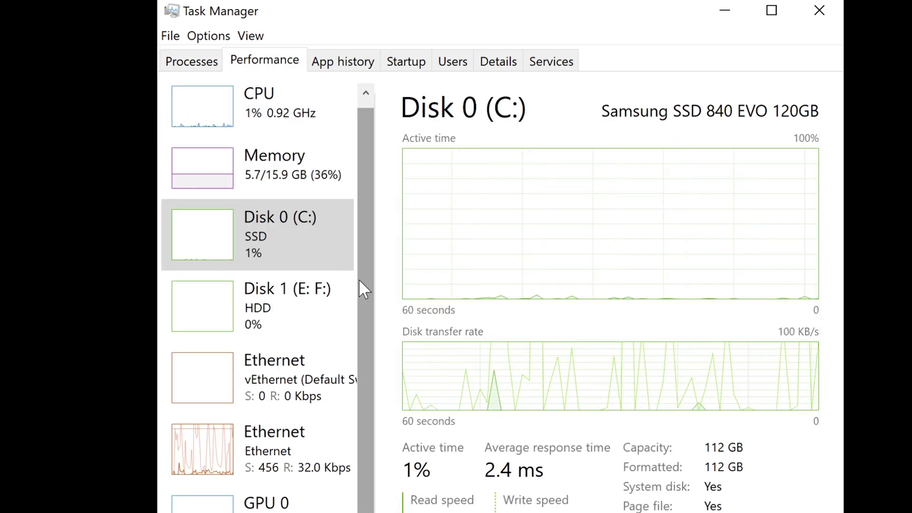
pyautogui.click(214, 68)
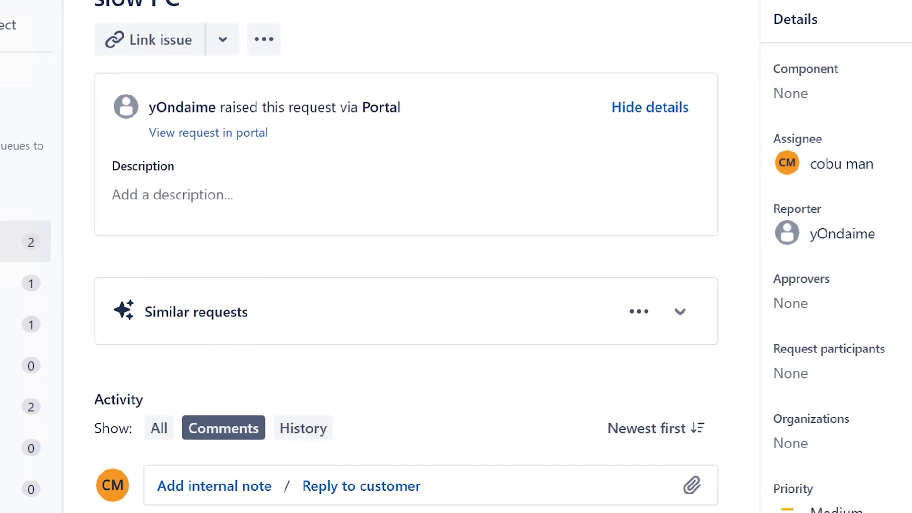
# Draft a customer reply on ISD-54: 'Yes, you can upgrade your computer to an SSD' if no other issues exist
pyautogui.click(333, 468)
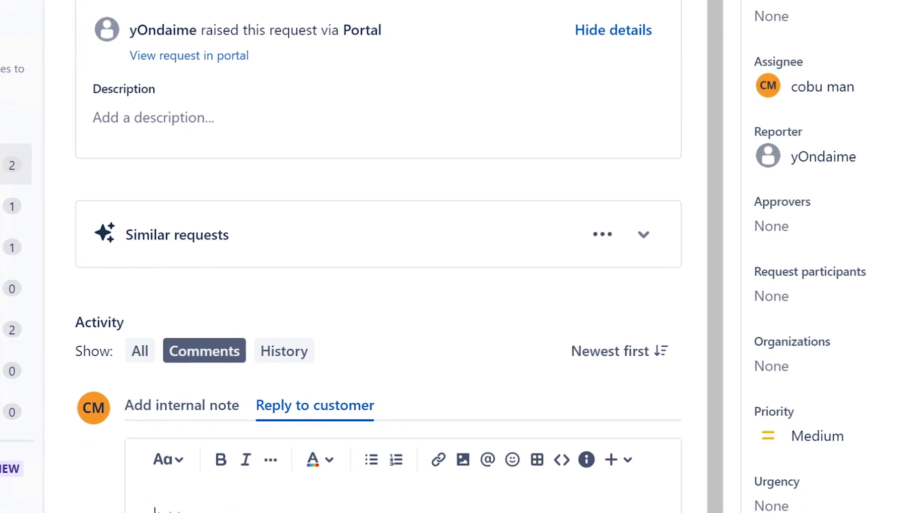
pyautogui.write('Yes, ')
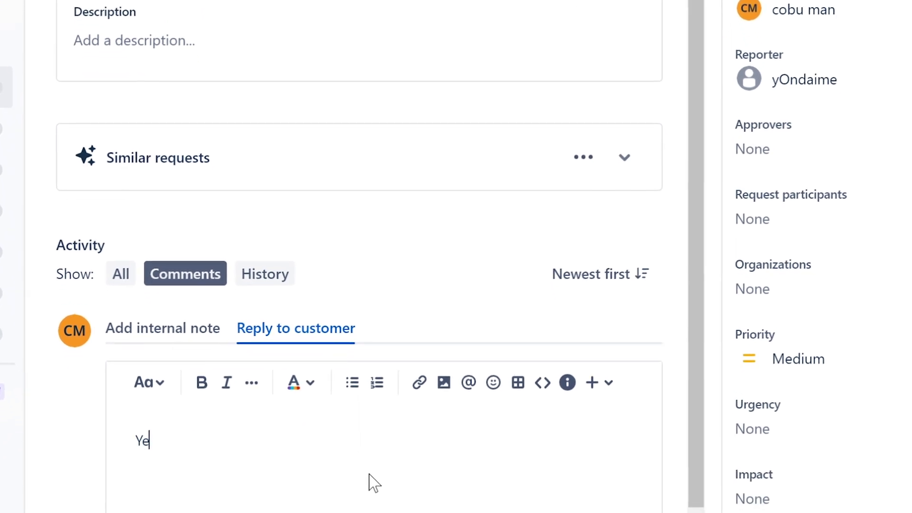
pyautogui.write('you can upgrad')
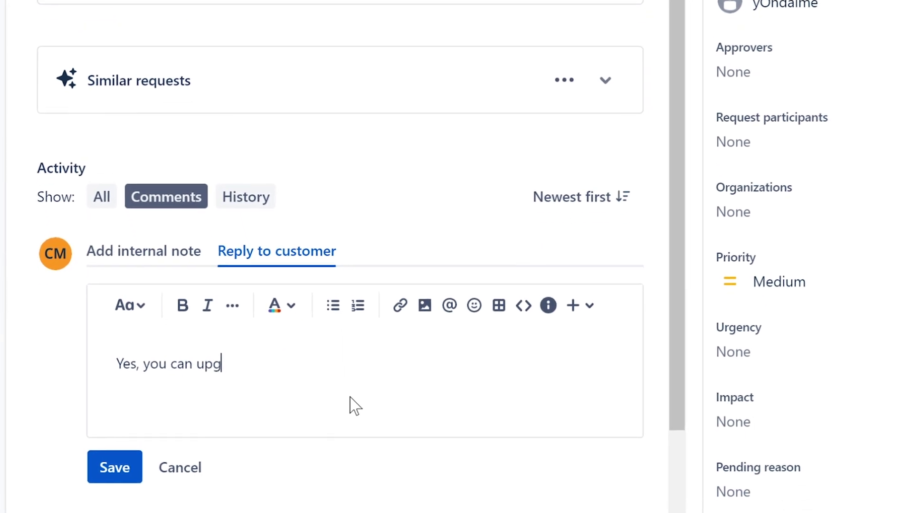
pyautogui.write('e your computer to an SSD')
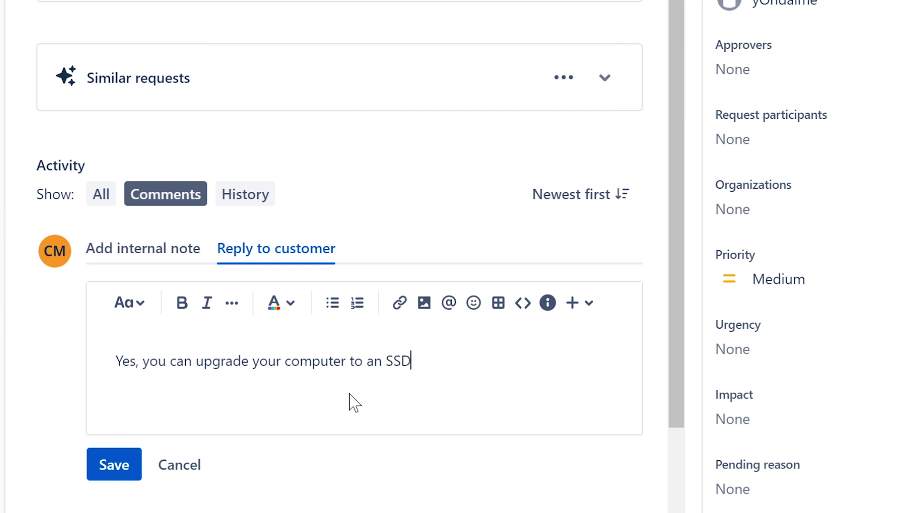
pyautogui.write('; given, that there are no other issues')
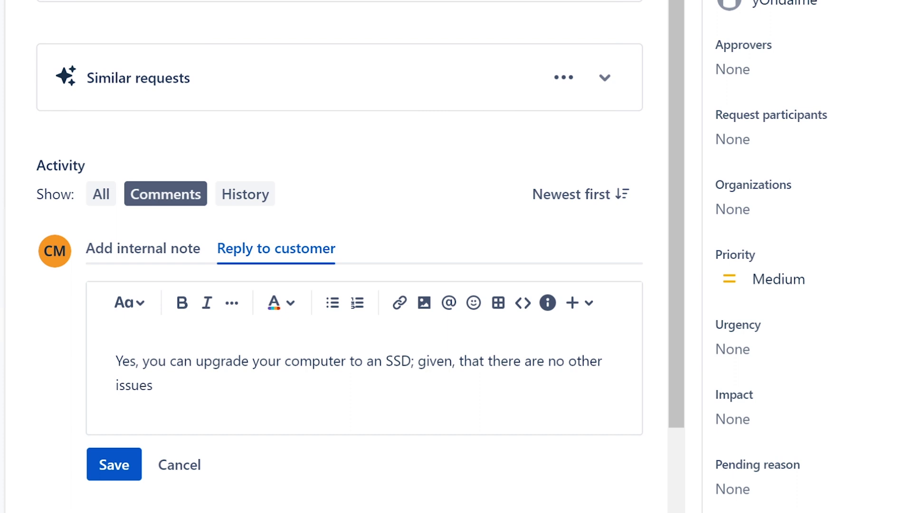
pyautogui.write('with the computer.')
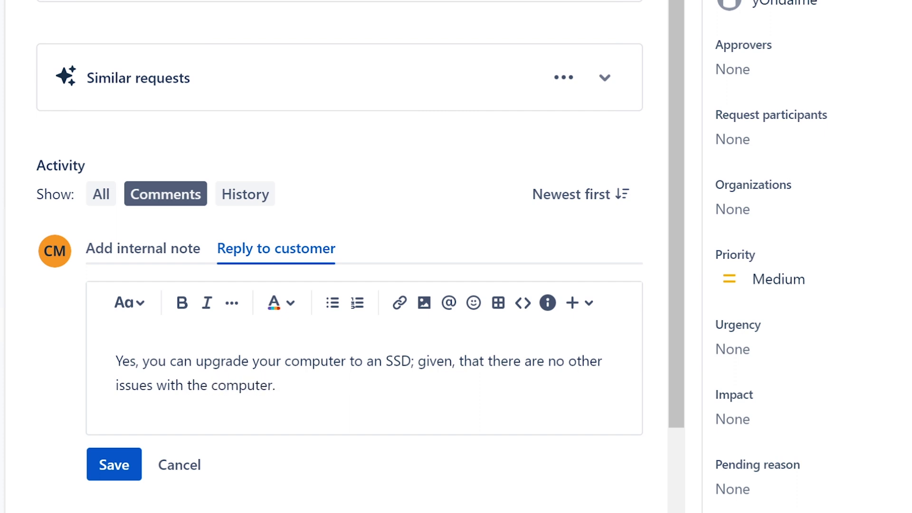
pyautogui.write(" It does seem like you've checked all the things that I would have")
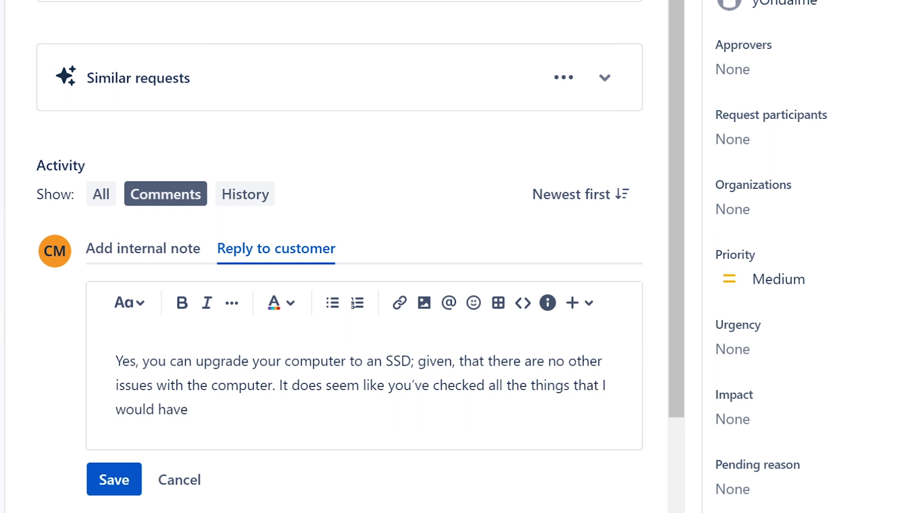